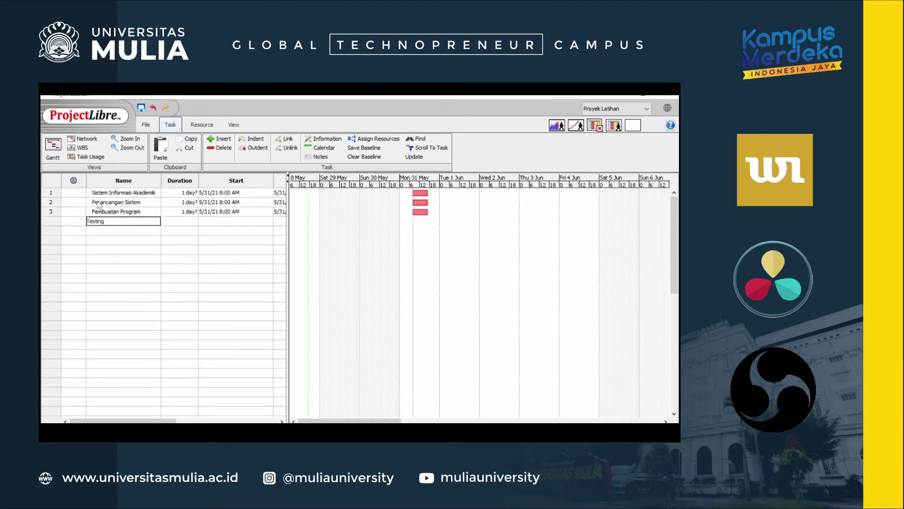
Finish entering the Testing task and add a Monitoring task below it
key(Return)
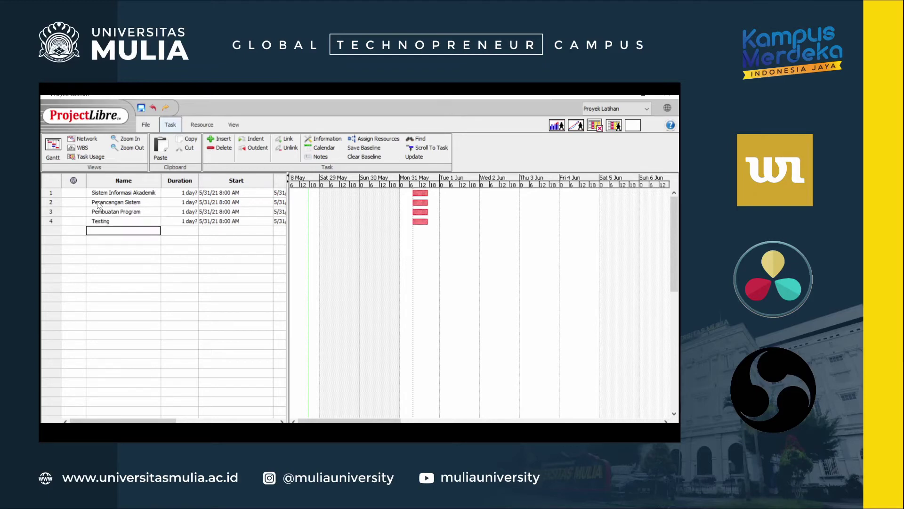
text(Monitoring)
key(Return)
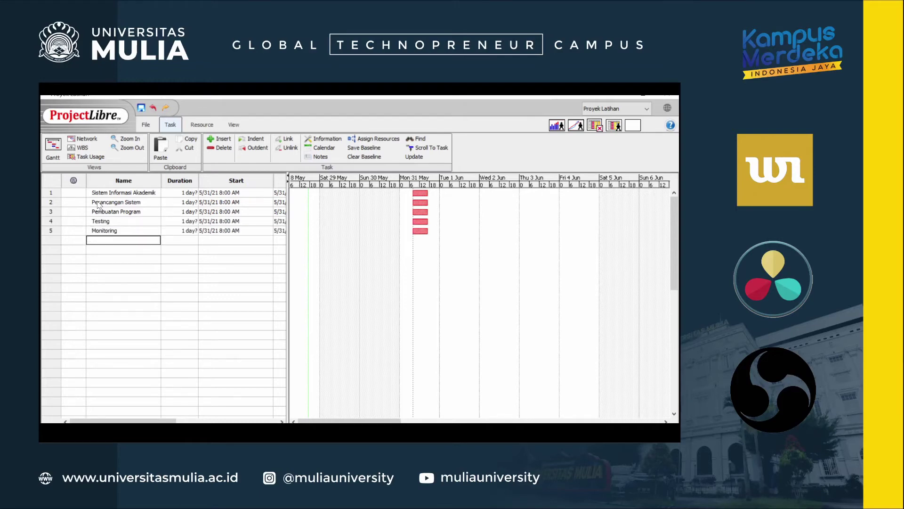
Review the names, durations and start dates of the five entered tasks
key(Up)
key(Up)
key(Up)
key(Up)
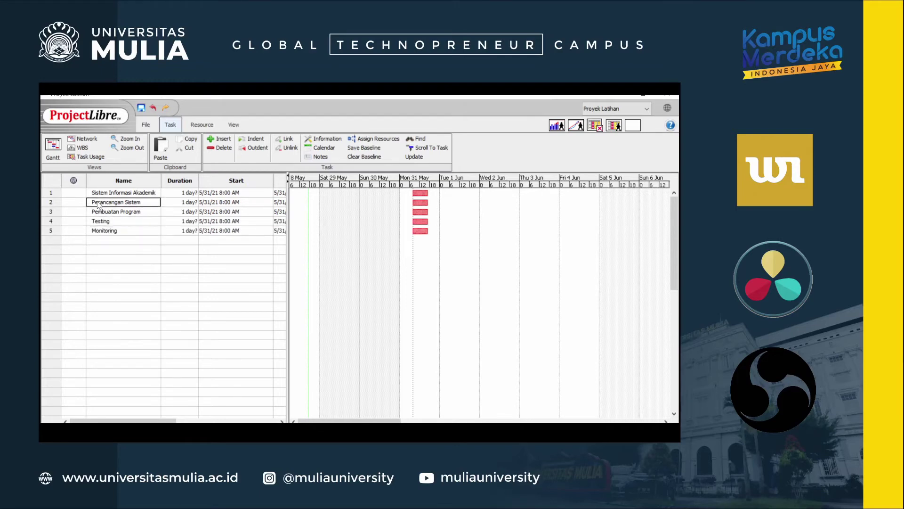
key(Up)
key(Down)
key(Up)
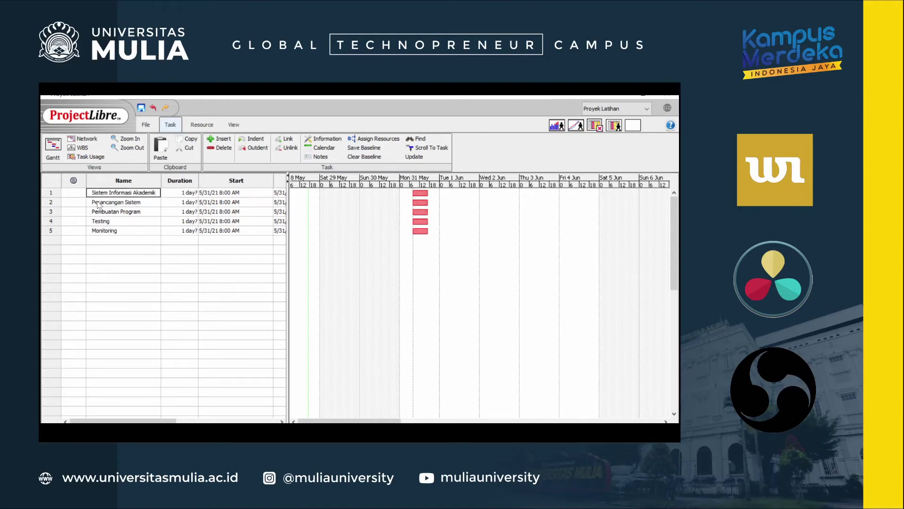
key(Right)
key(Down)
key(Down)
key(Down)
key(Down)
key(Up)
key(Up)
key(Up)
key(Up)
key(Right)
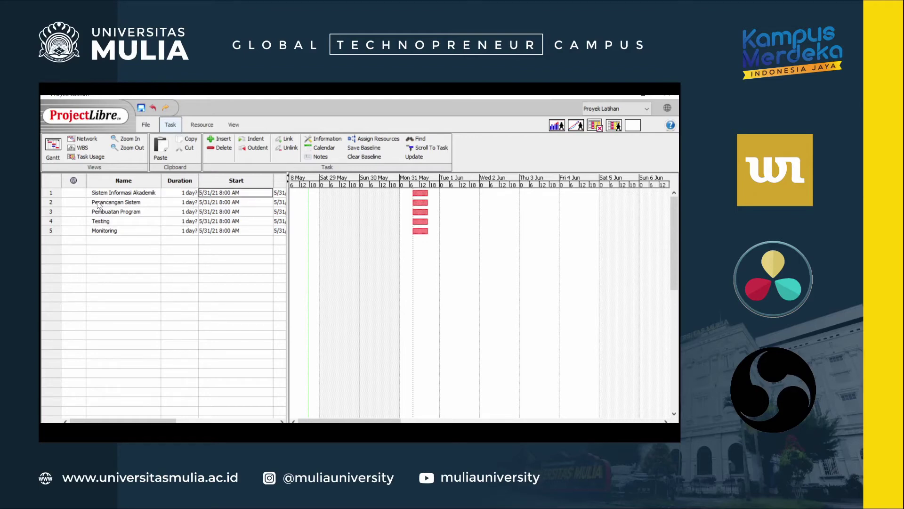
key(Left)
key(Left)
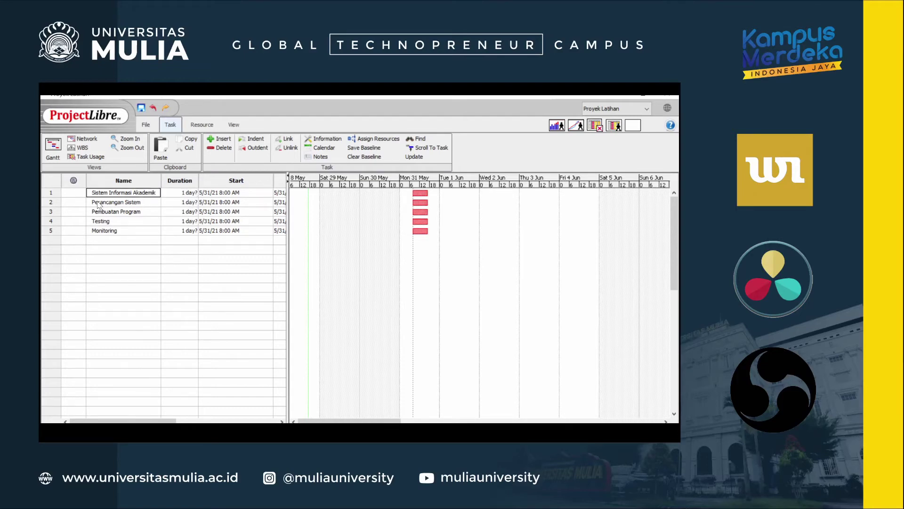
Indent Perancangan Sistem, Pembuatan Program, Testing and Monitoring as subtasks of Sistem Informasi Akademik
key(Down)
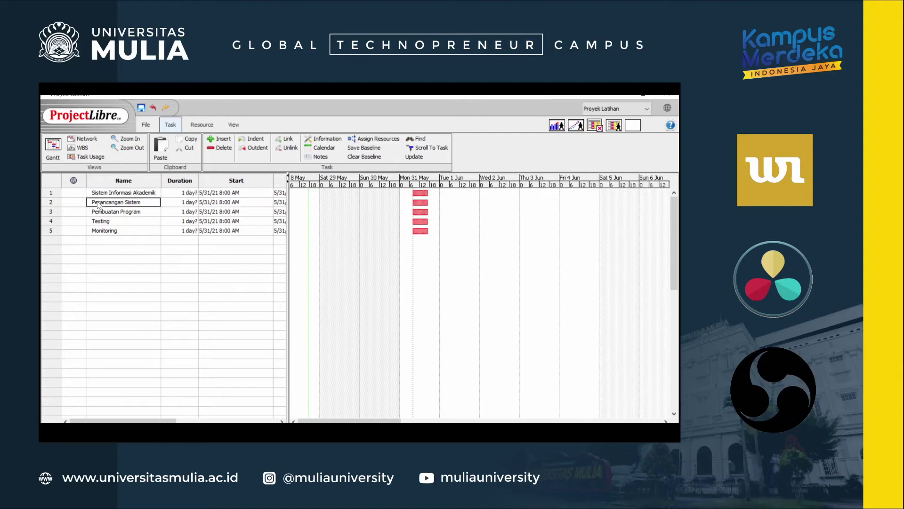
key(Down)
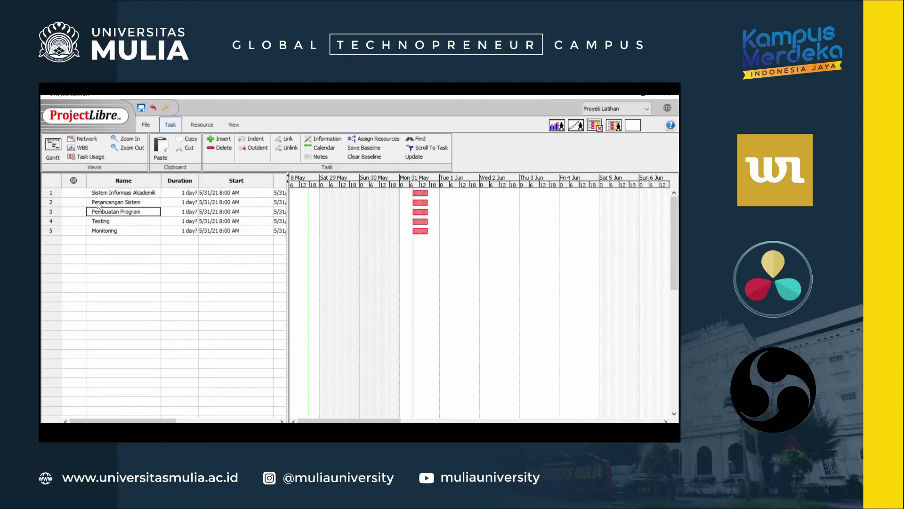
key(Up)
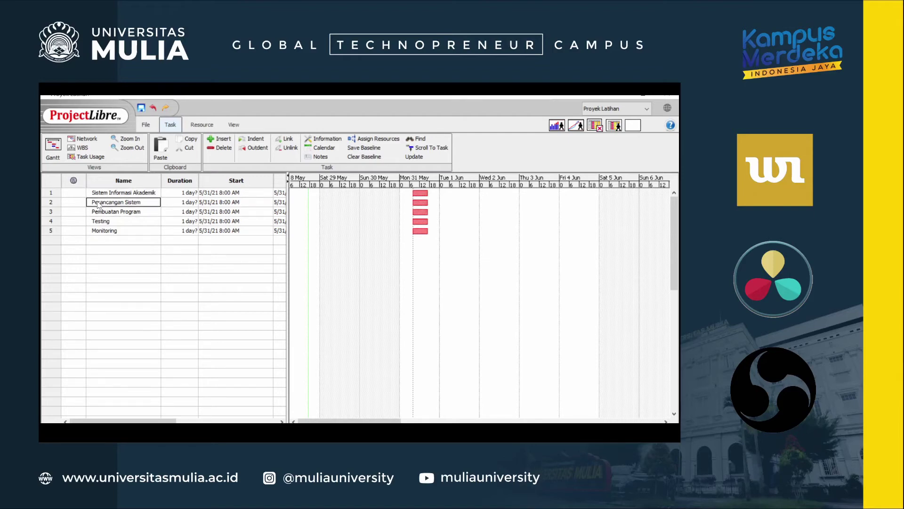
key(shift+Down)
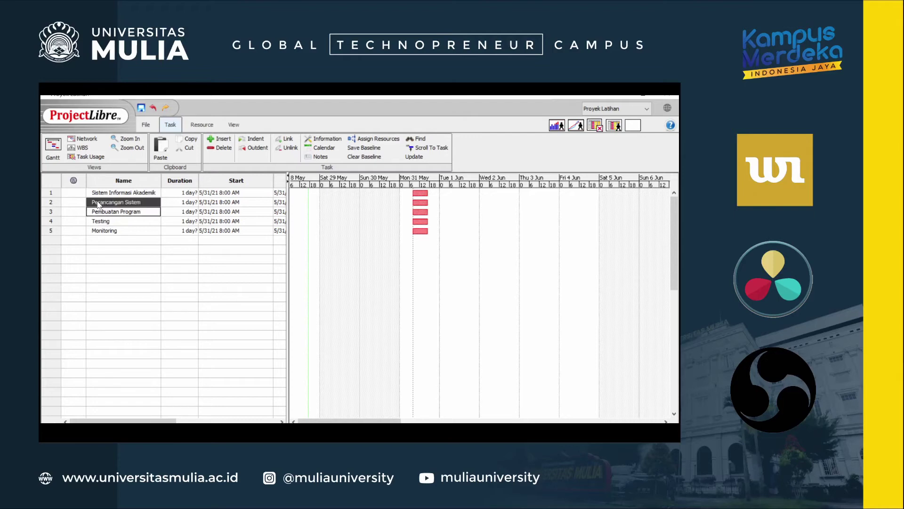
key(shift+Down)
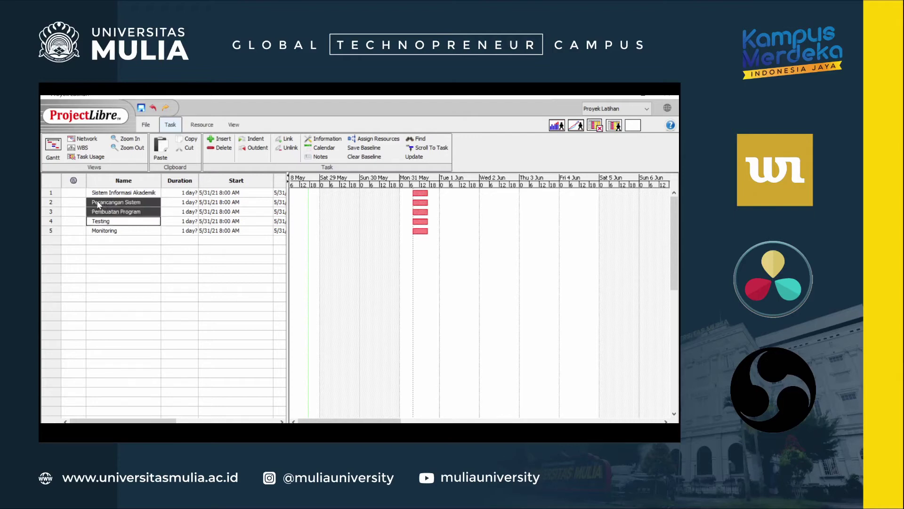
click(51, 202)
shift+click(53, 213)
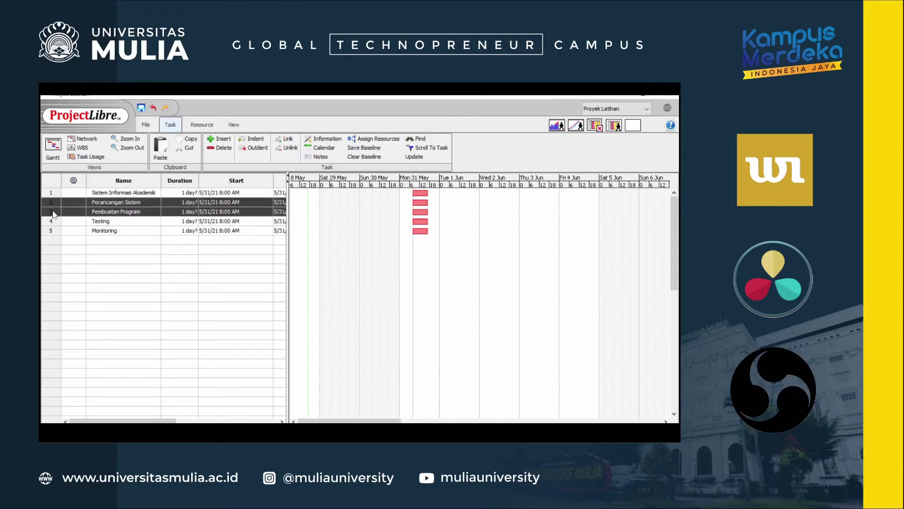
shift+click(54, 221)
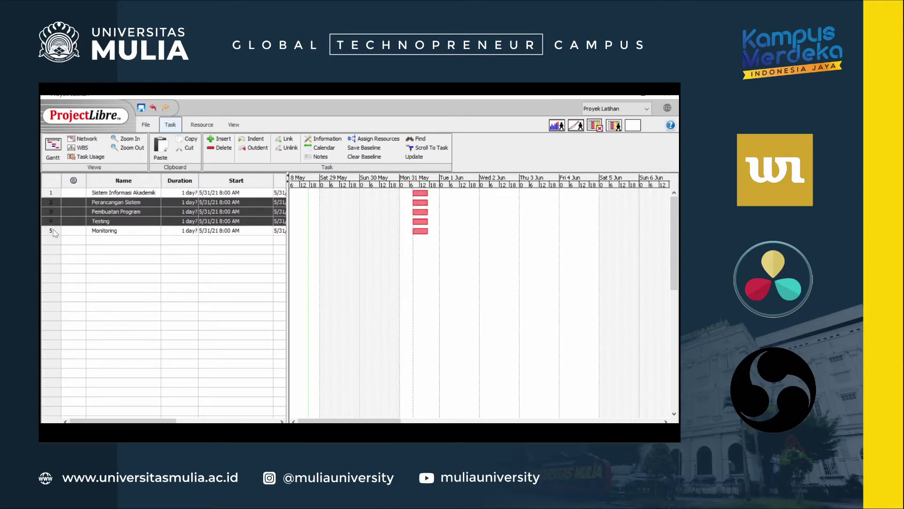
shift+click(54, 231)
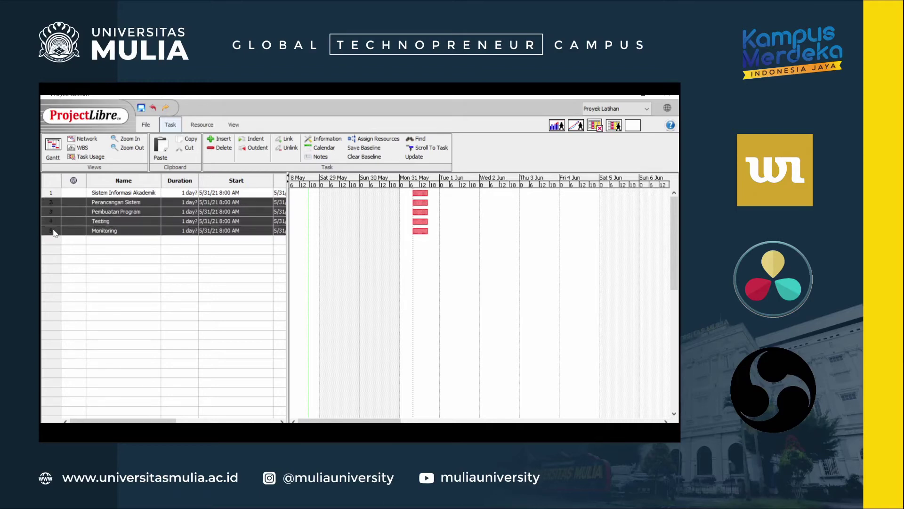
click(255, 139)
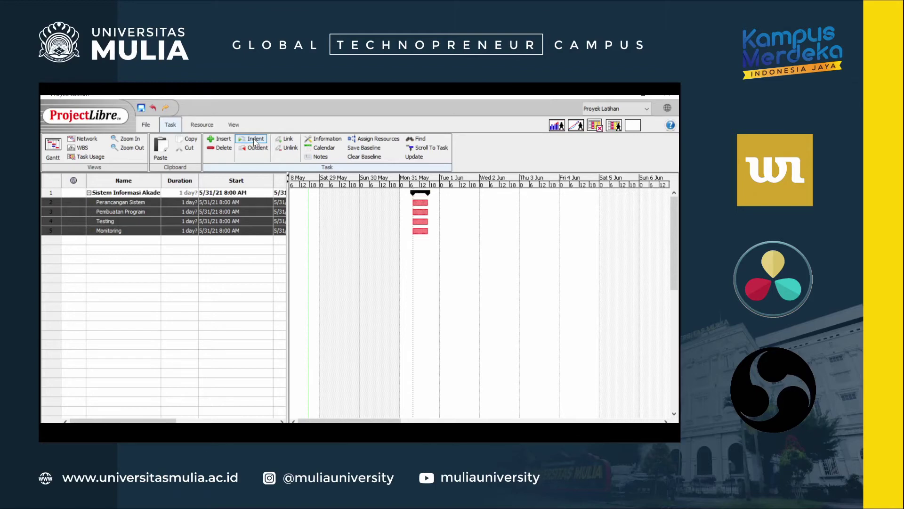
double_click(136, 221)
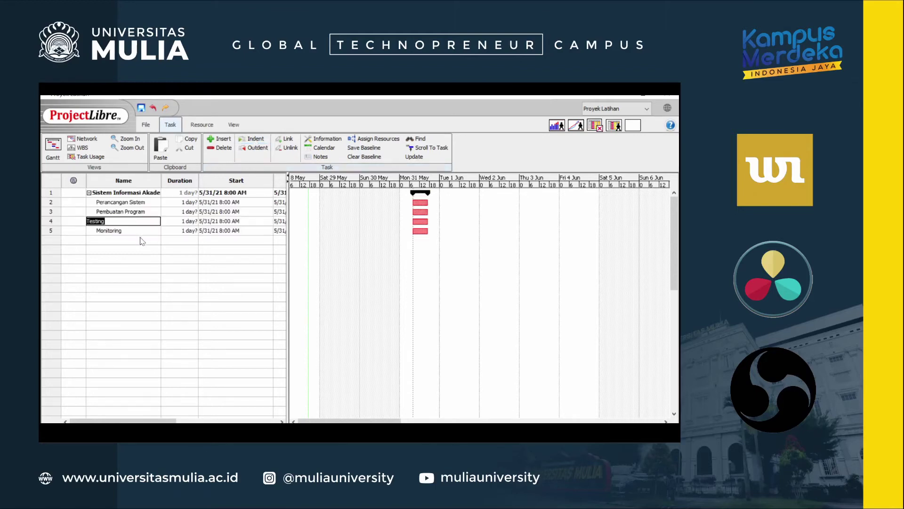
click(141, 240)
click(118, 257)
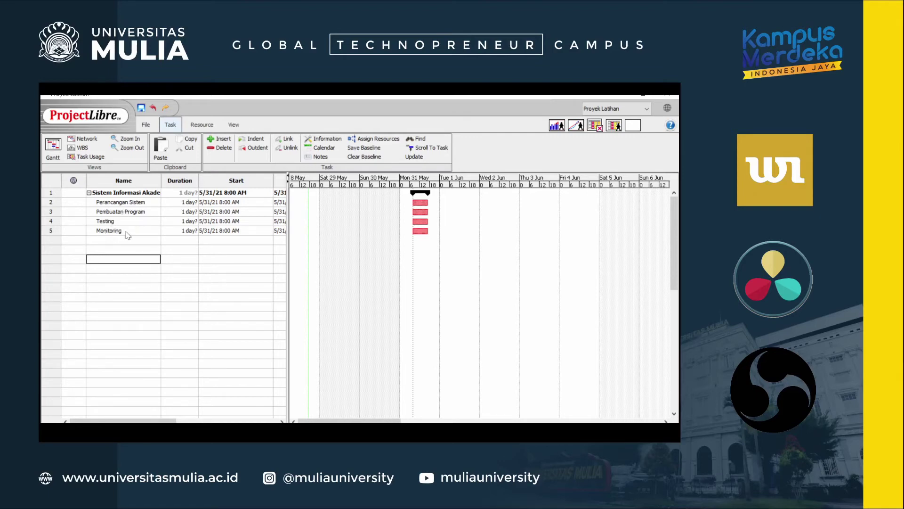
Link the four subtasks from Perancangan Sistem through Monitoring so they run in sequence
double_click(121, 203)
click(54, 206)
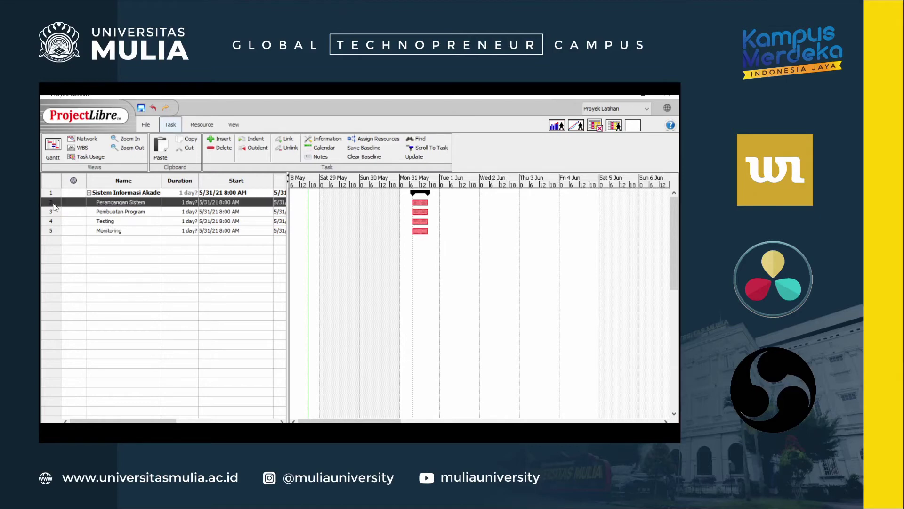
shift+click(56, 231)
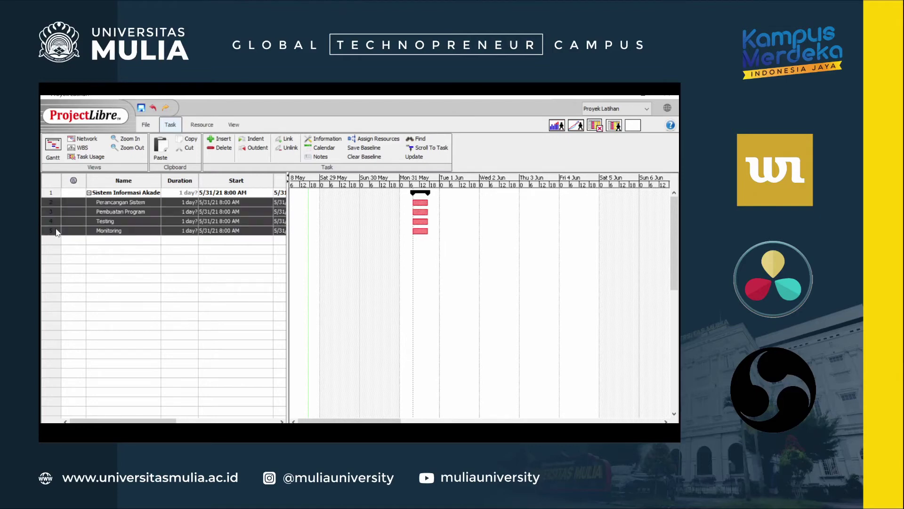
click(288, 140)
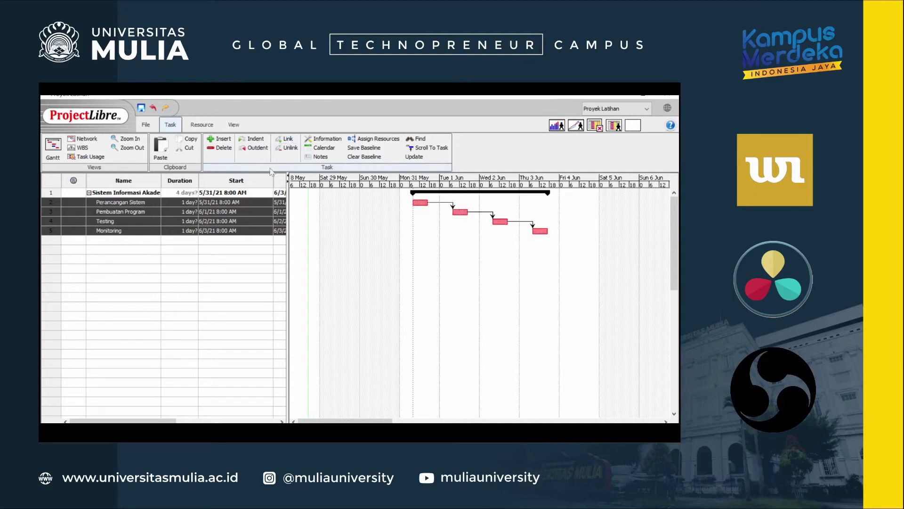
click(208, 278)
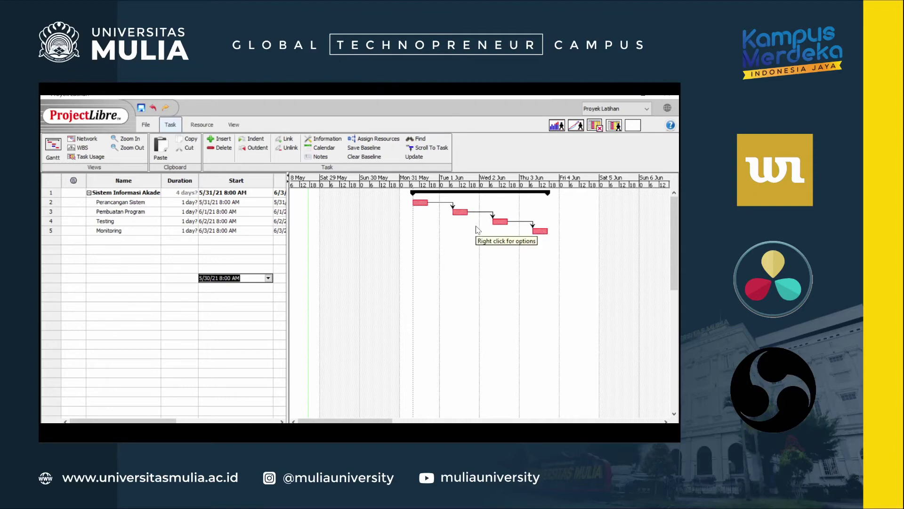
Insert two blank task rows between Perancangan Sistem and Pembuatan Program
click(123, 212)
click(114, 203)
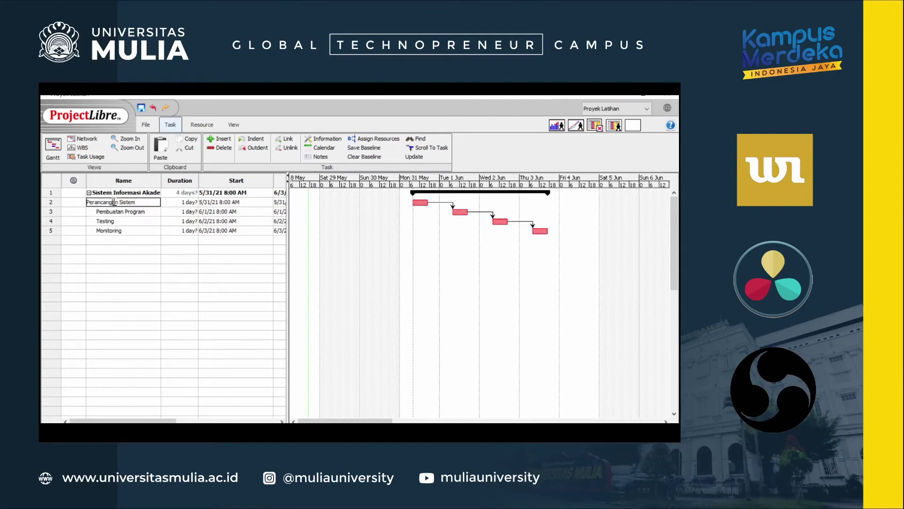
click(117, 268)
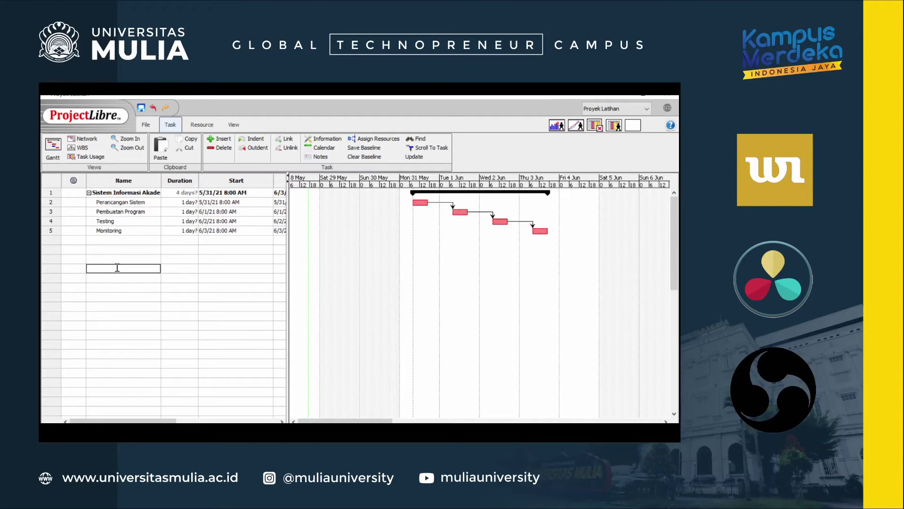
click(105, 212)
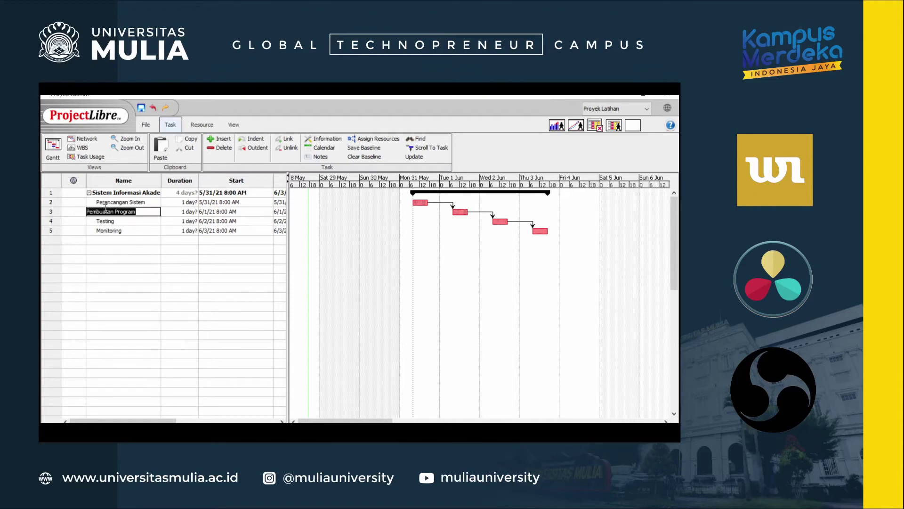
click(59, 212)
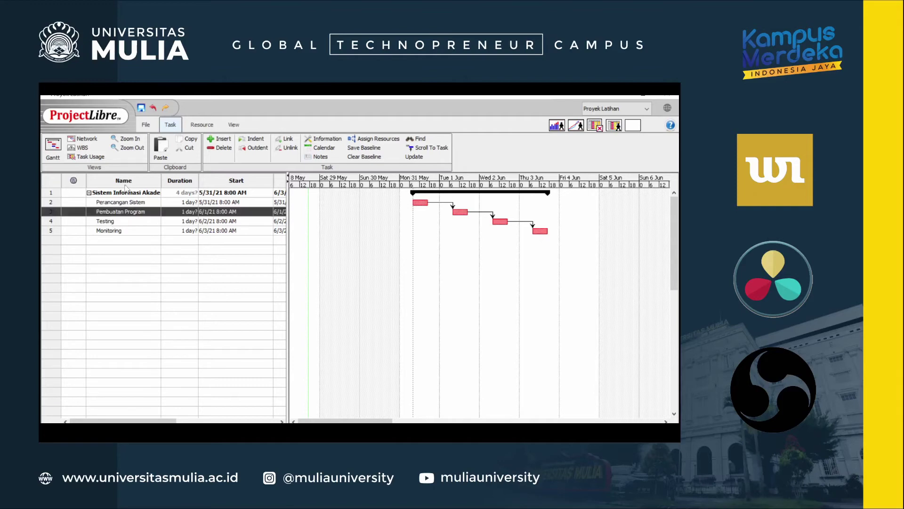
click(225, 140)
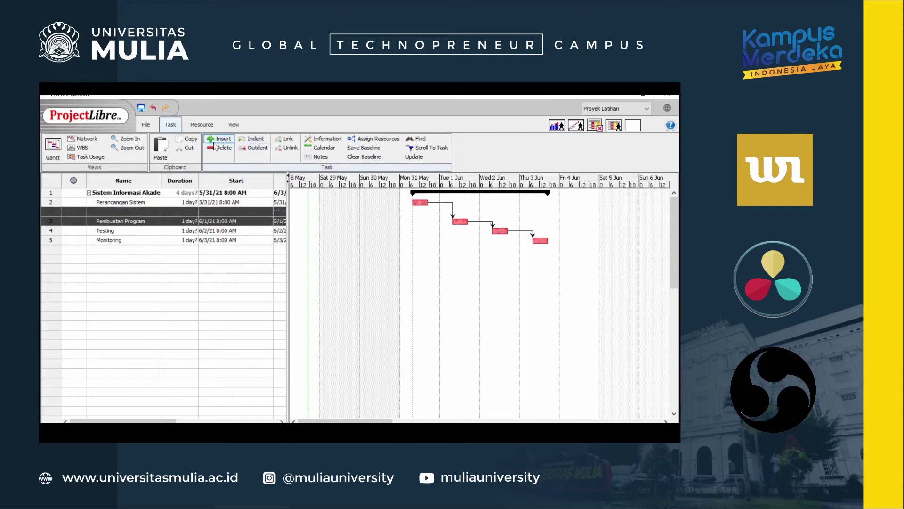
click(217, 141)
Fill the two blank rows with the tasks Analisis Kebutuhan and Pembuatan Dokumen Rancangan
click(107, 210)
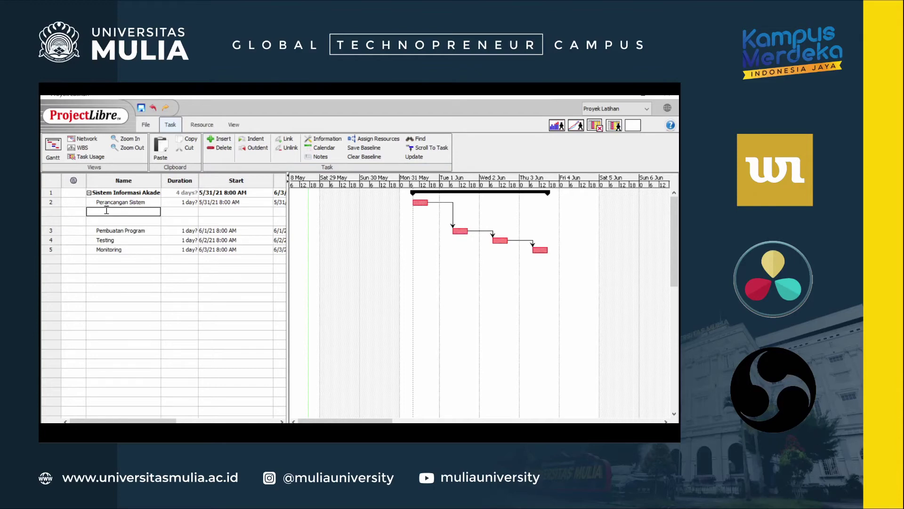
text(Analisis Kebutuhan)
key(Return)
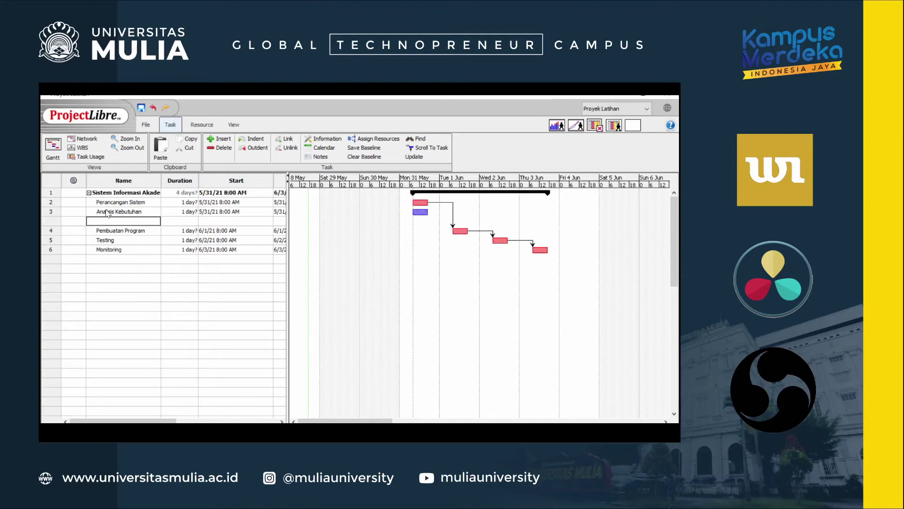
text(Pembuatan Dokumen)
text( Rancangan)
key(Return)
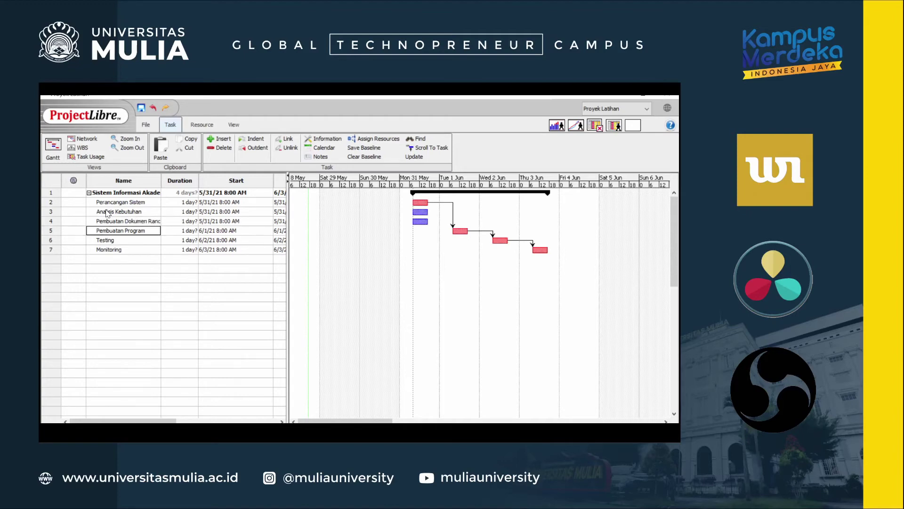
Rename the Pembuatan Dokumen Rancangan task as Dokumen Rancangan
key(Up)
text(Do)
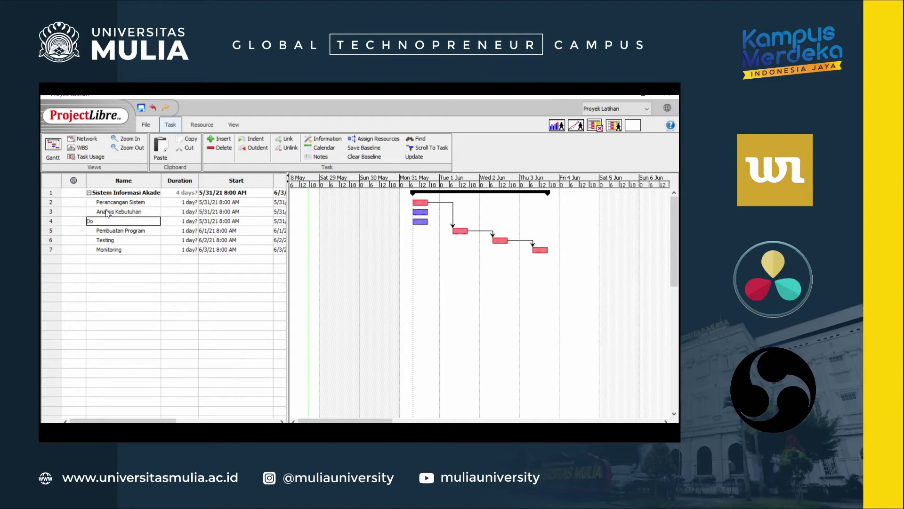
text(kumen Rancangan)
key(Return)
Examine Perancangan Sistem and the two tasks below it, Analisis Kebutuhan and Dokumen Rancangan
key(Up)
key(Up)
key(Up)
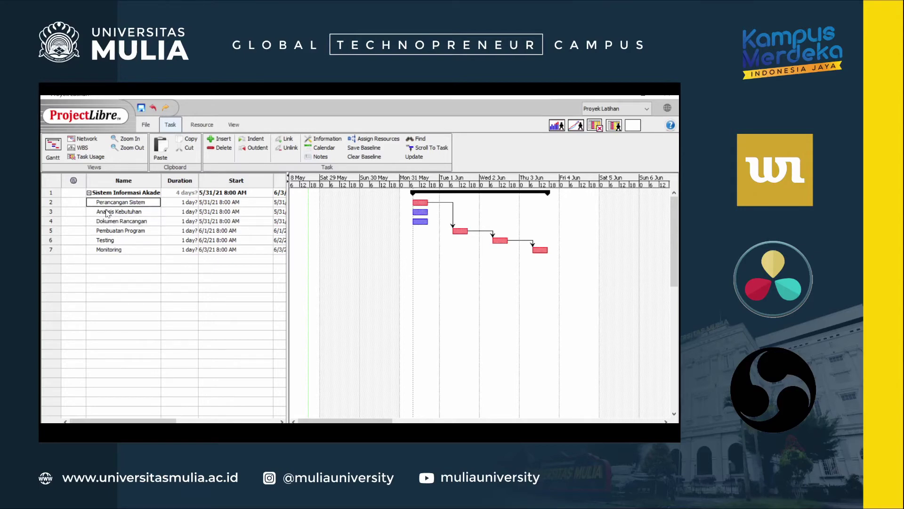
key(Down)
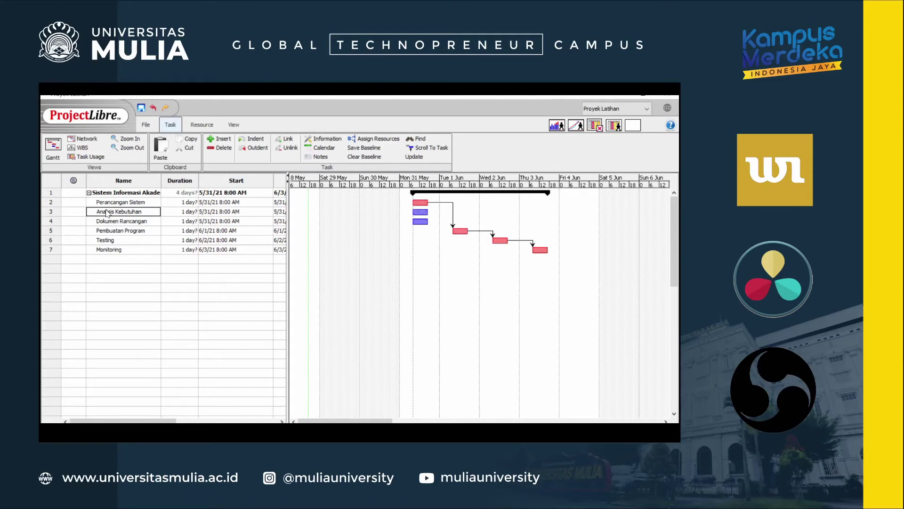
key(Up)
key(Down)
key(Down)
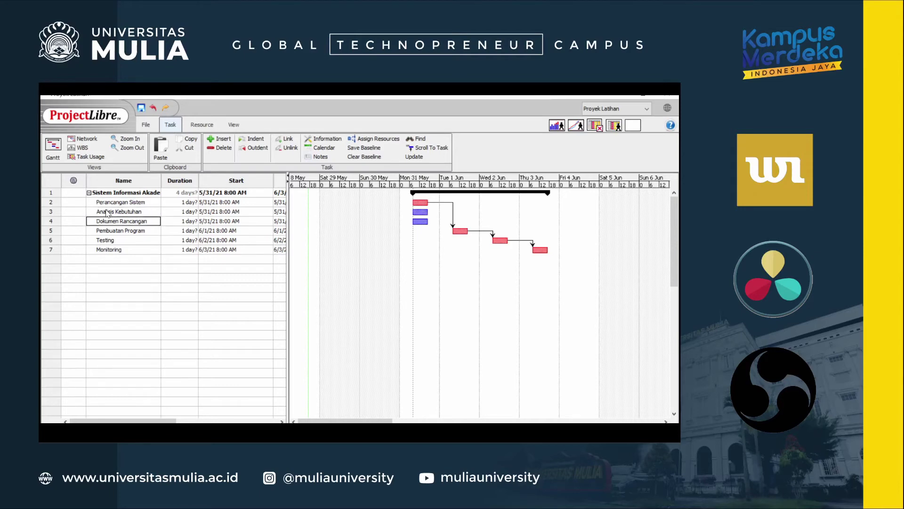
key(Up)
key(Up)
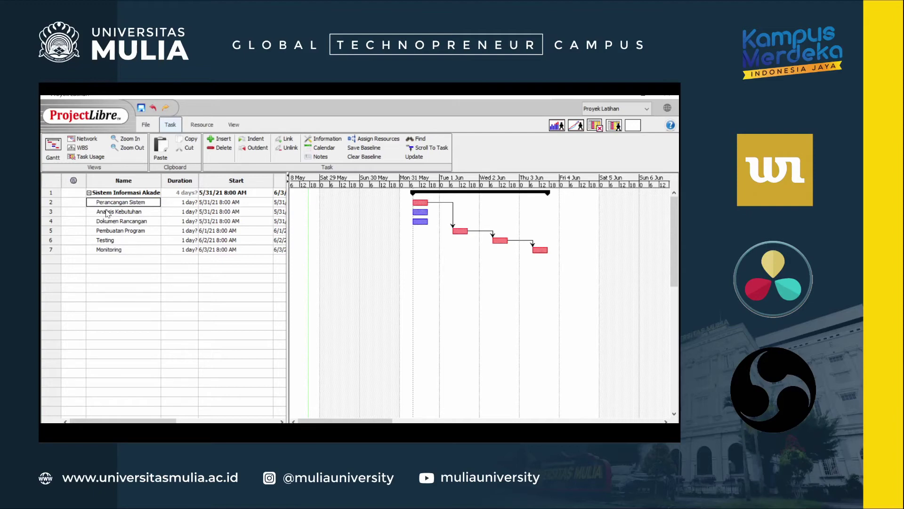
key(Down)
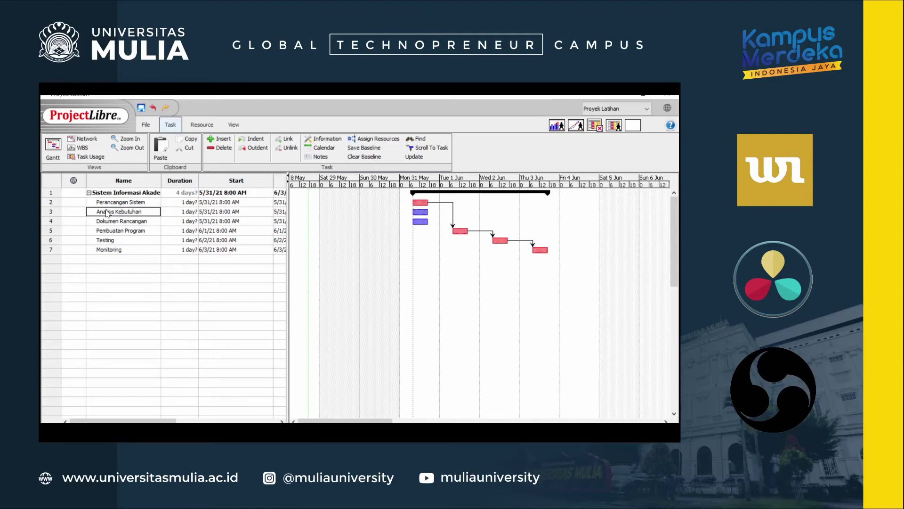
Indent Analisis Kebutuhan and Dokumen Rancangan together as subtasks of Perancangan Sistem
key(Down)
key(Up)
key(Up)
key(Down)
click(51, 212)
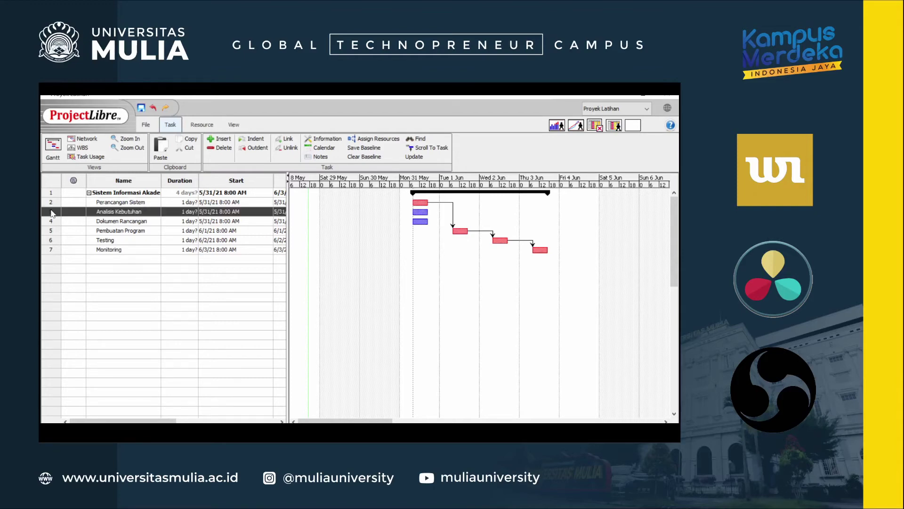
shift+click(54, 222)
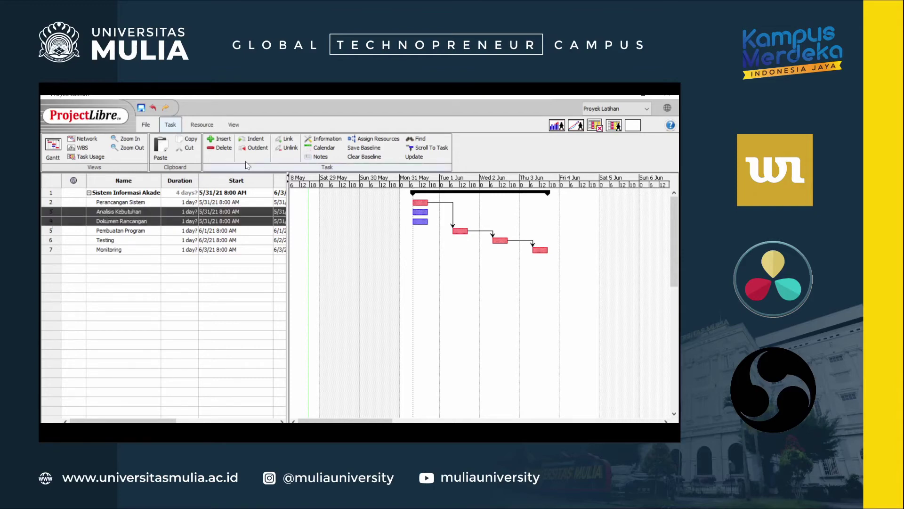
click(252, 141)
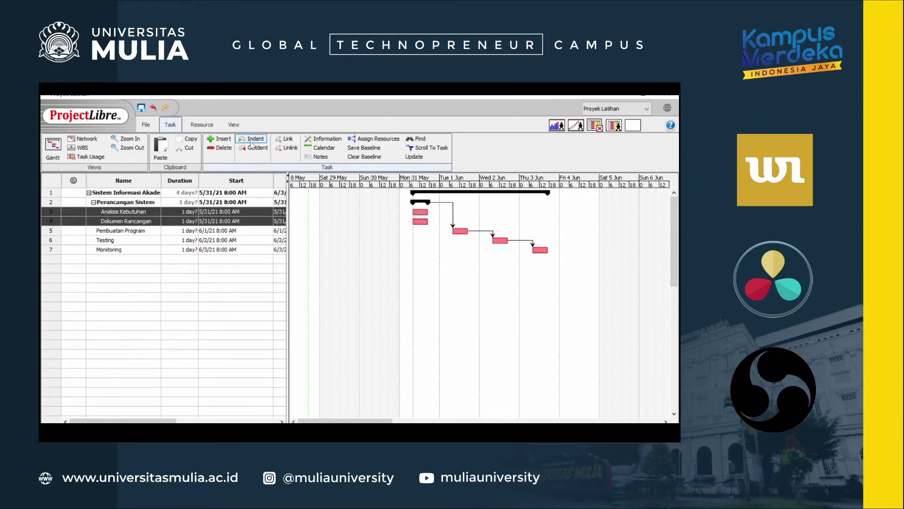
double_click(146, 221)
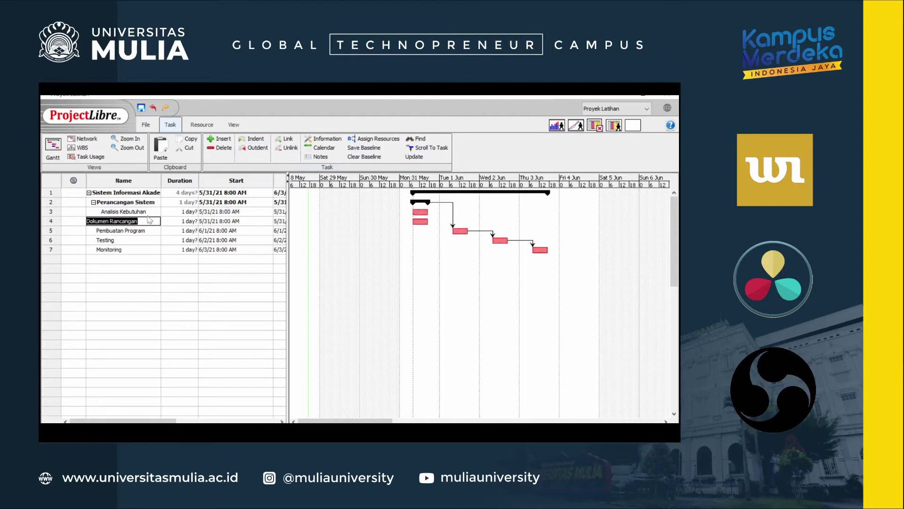
click(137, 287)
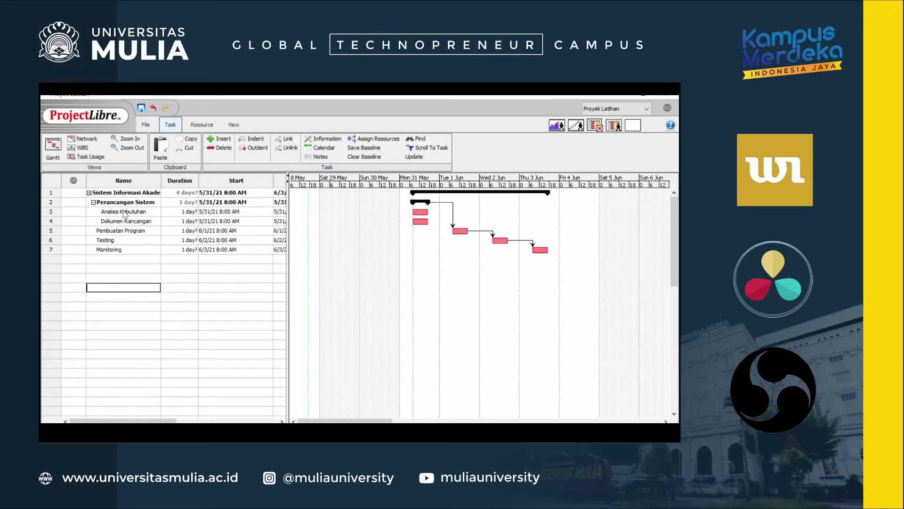
Link Analisis Kebutuhan to Dokumen Rancangan so the two subtasks run in sequence
click(55, 213)
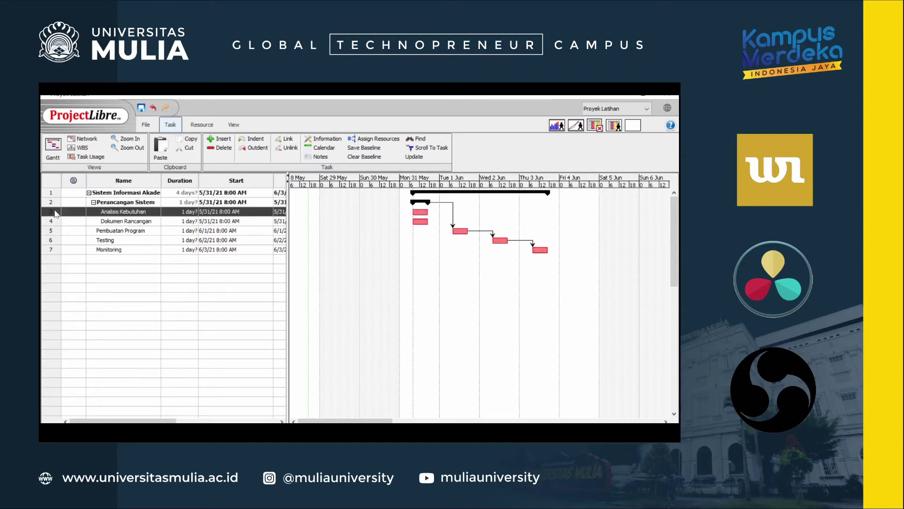
shift+click(54, 221)
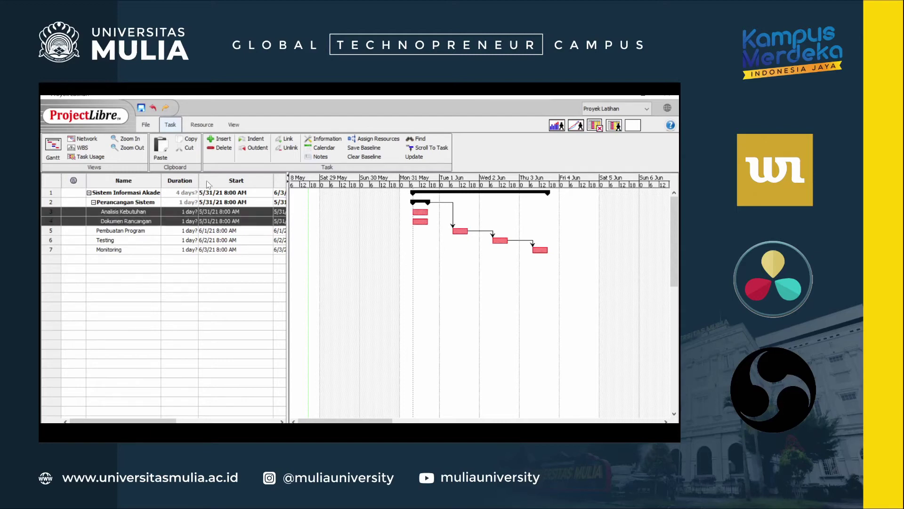
click(285, 139)
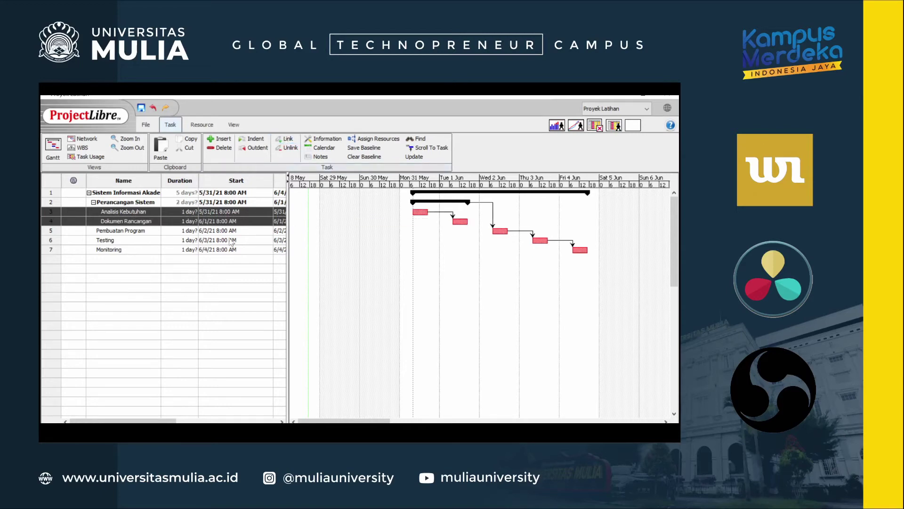
click(146, 286)
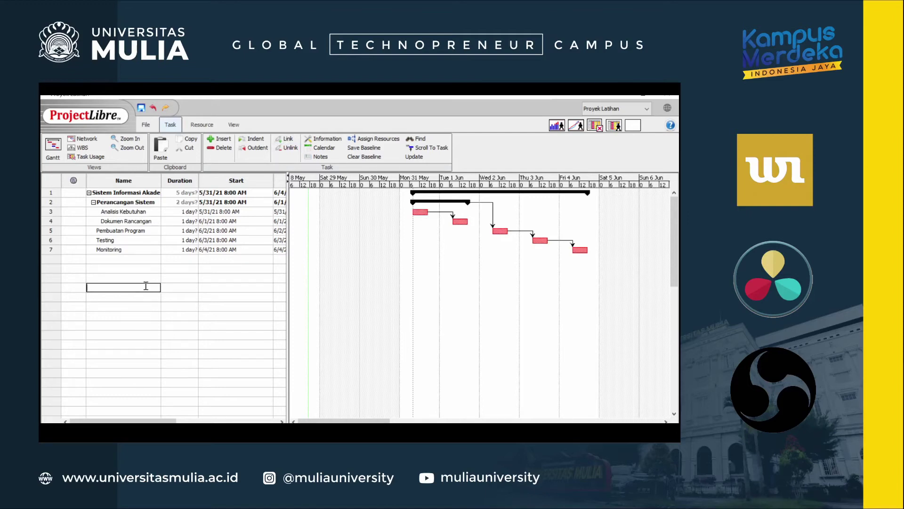
Set the duration of Analisis Kebutuhan to 7 days and of Dokumen Rancangan to 3 days
double_click(182, 211)
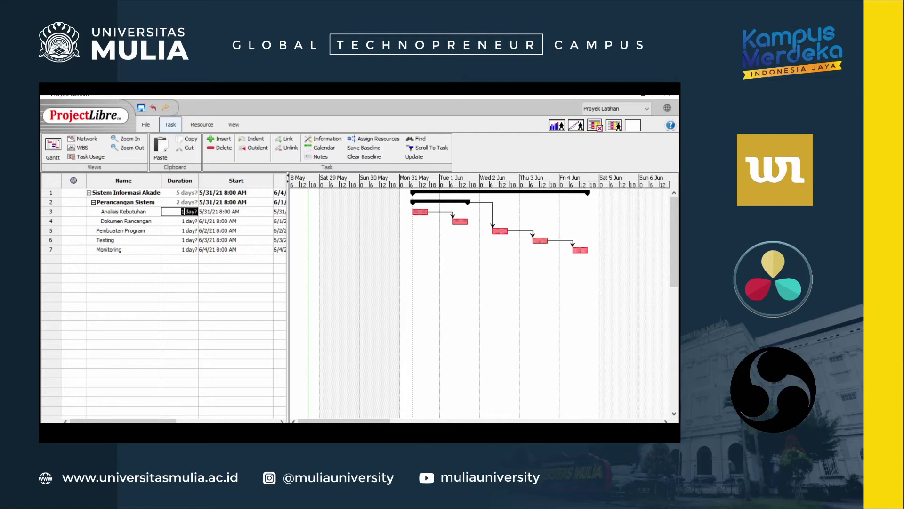
text(7)
key(Return)
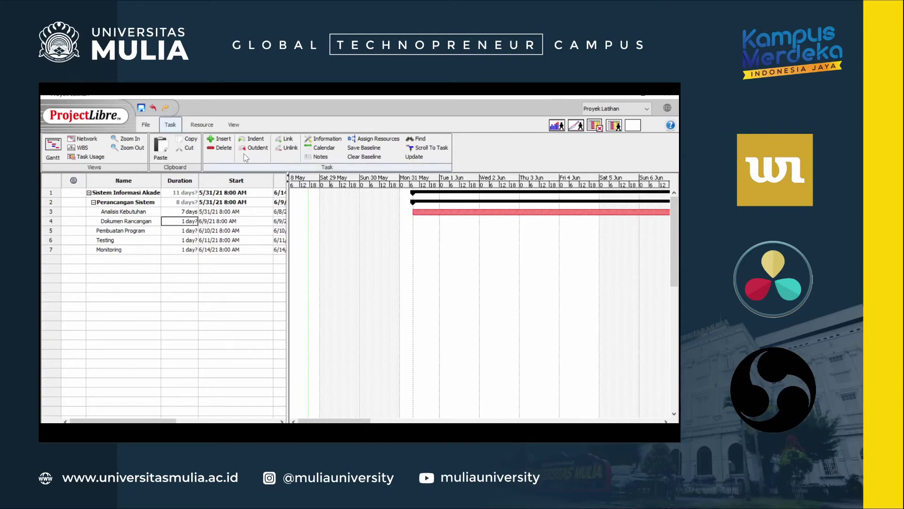
click(138, 150)
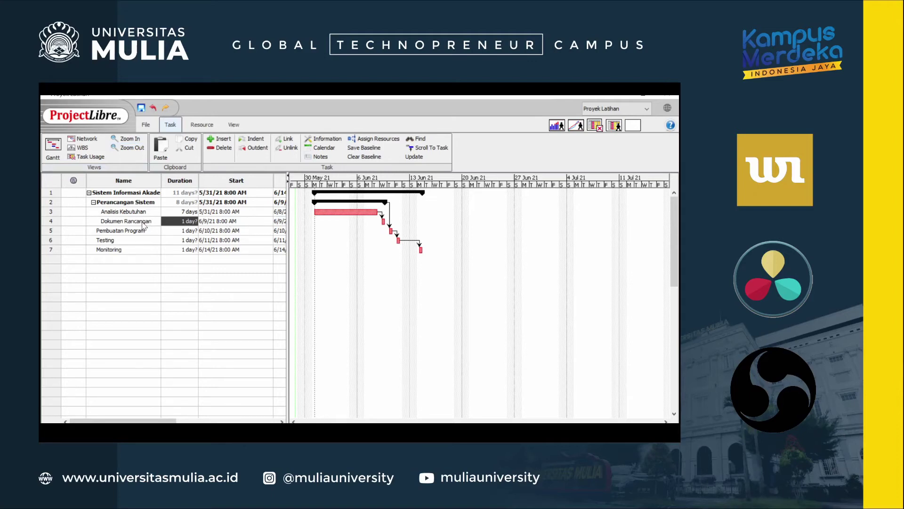
double_click(185, 222)
text(3)
key(Return)
click(185, 223)
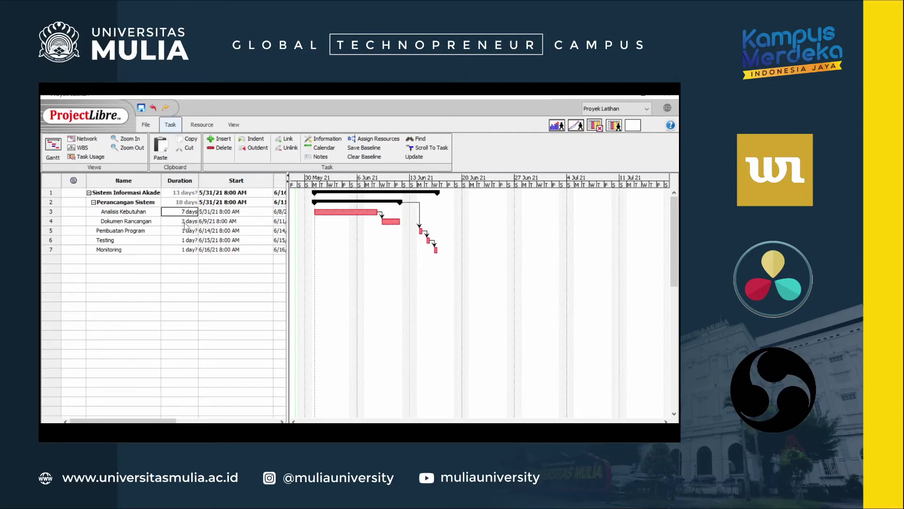
key(Up)
click(185, 223)
Insert a new task named Approval between Dokumen Rancangan and Pembuatan Program
key(Down)
key(Left)
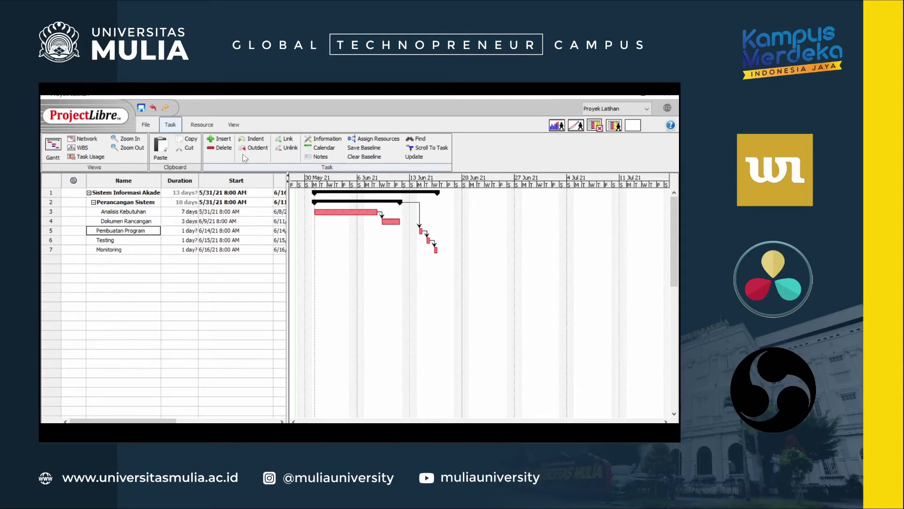
click(221, 139)
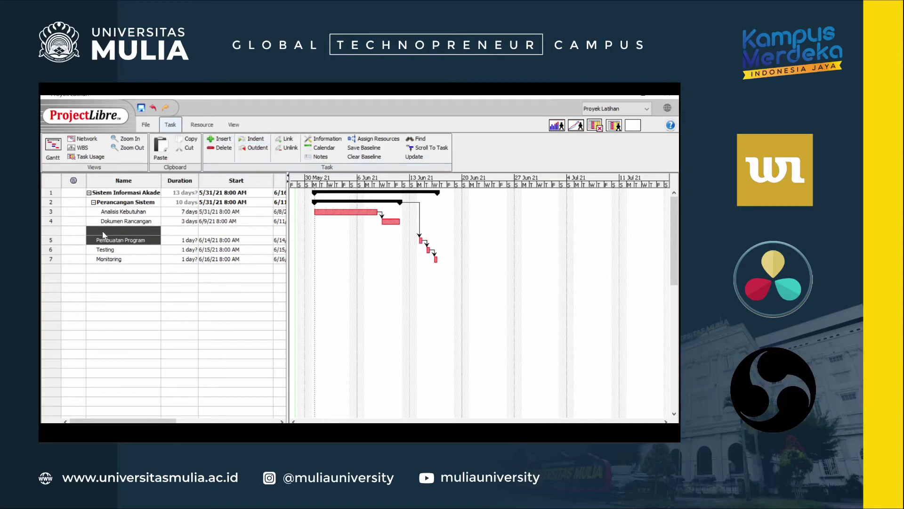
click(103, 231)
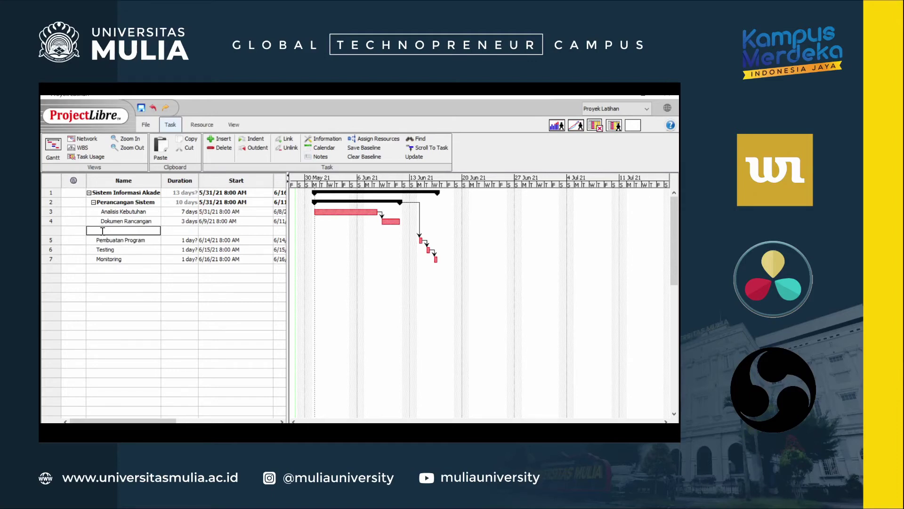
text(Approval)
key(Return)
Link Dokumen Rancangan to Approval as consecutive subtasks of Perancangan Sistem
click(102, 233)
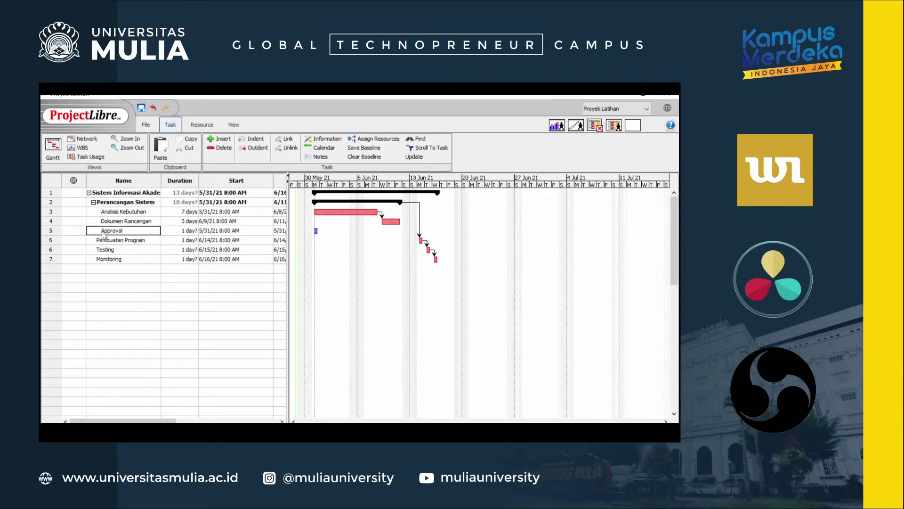
ctrl+click(118, 222)
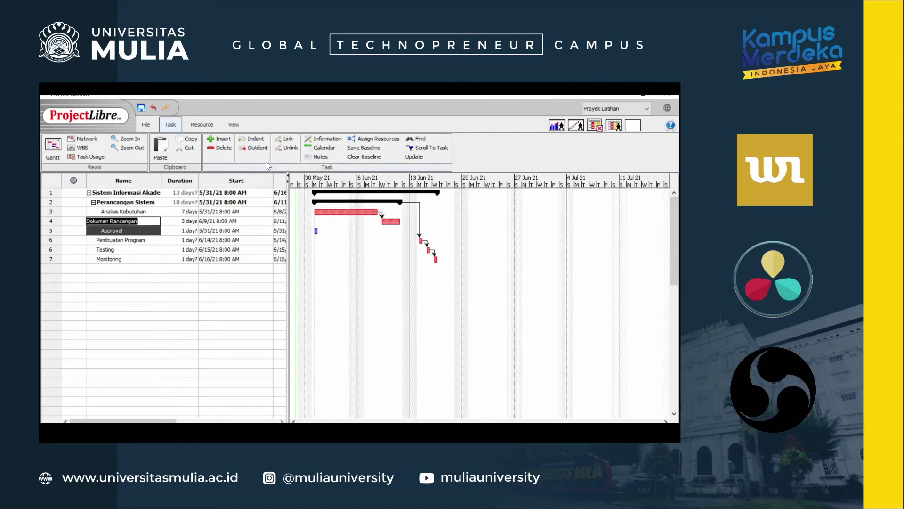
click(289, 139)
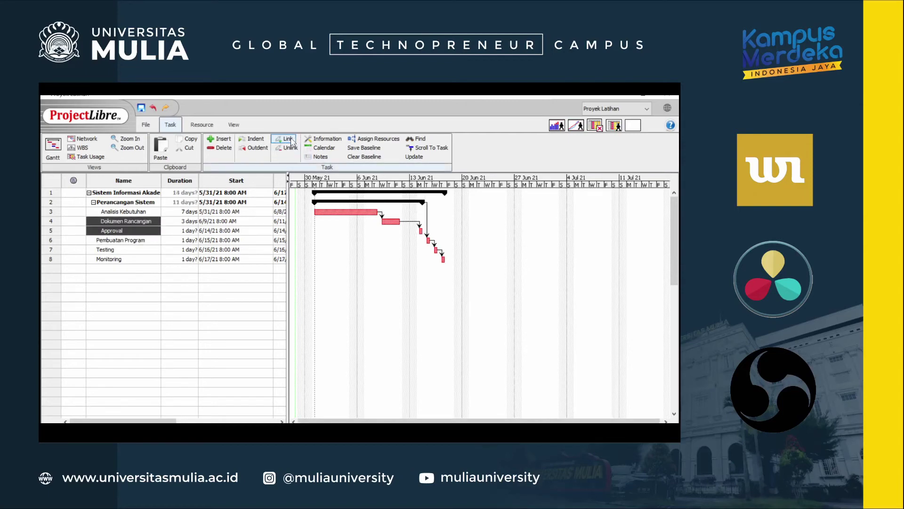
click(128, 307)
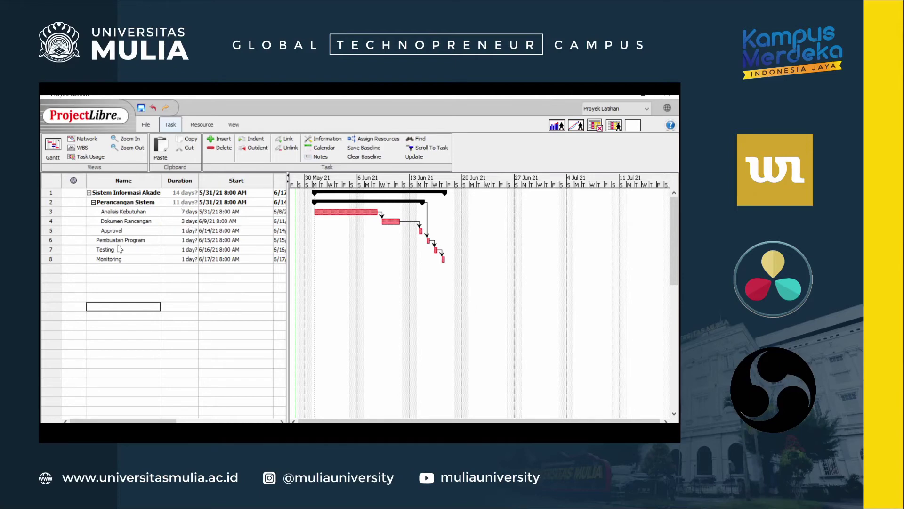
Insert two task rows between Pembuatan Program and Testing, naming them Penyiapan Database and Coding
click(53, 252)
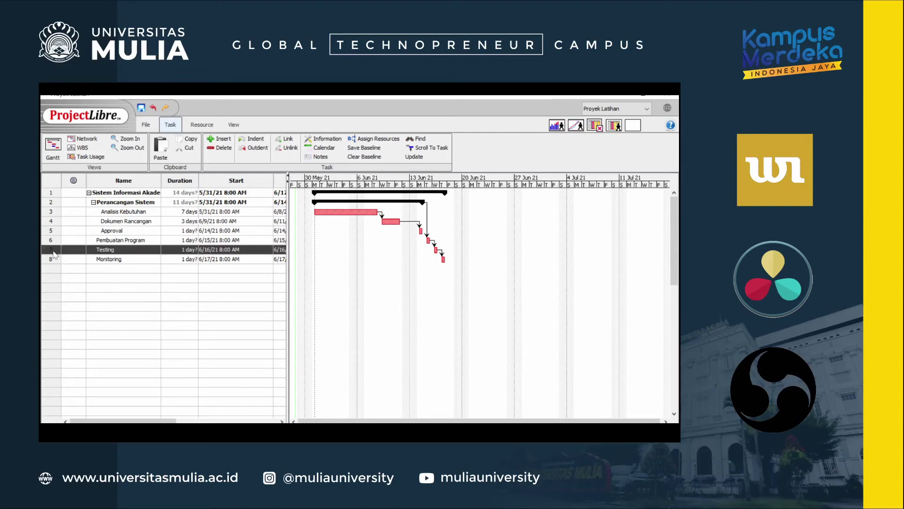
click(225, 140)
click(225, 140)
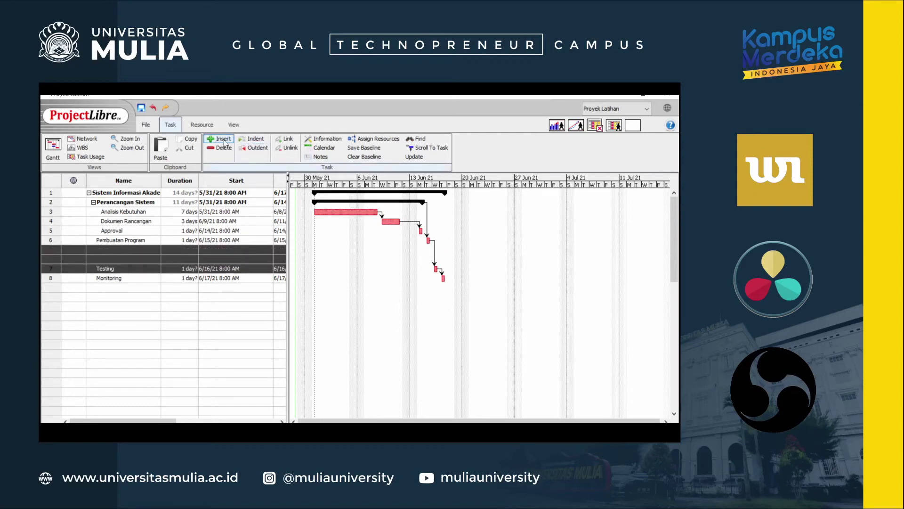
click(114, 248)
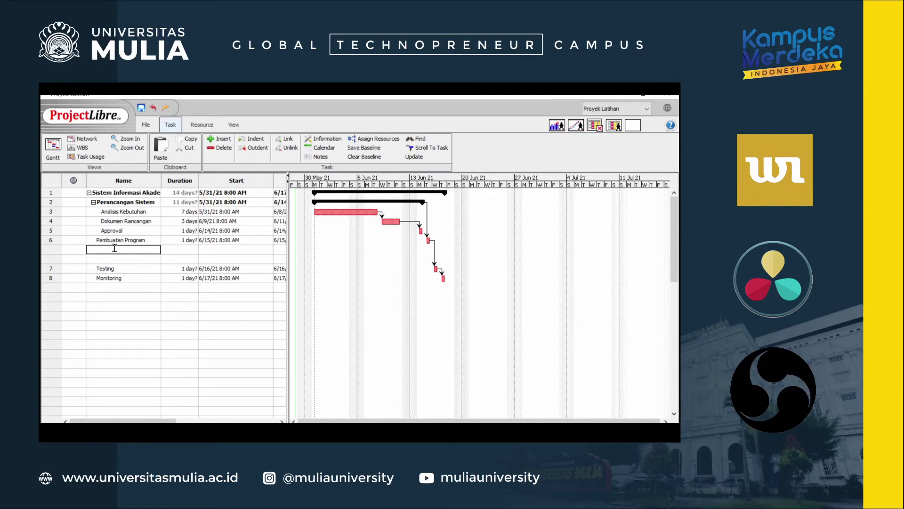
text(Penyiapan Database)
key(Return)
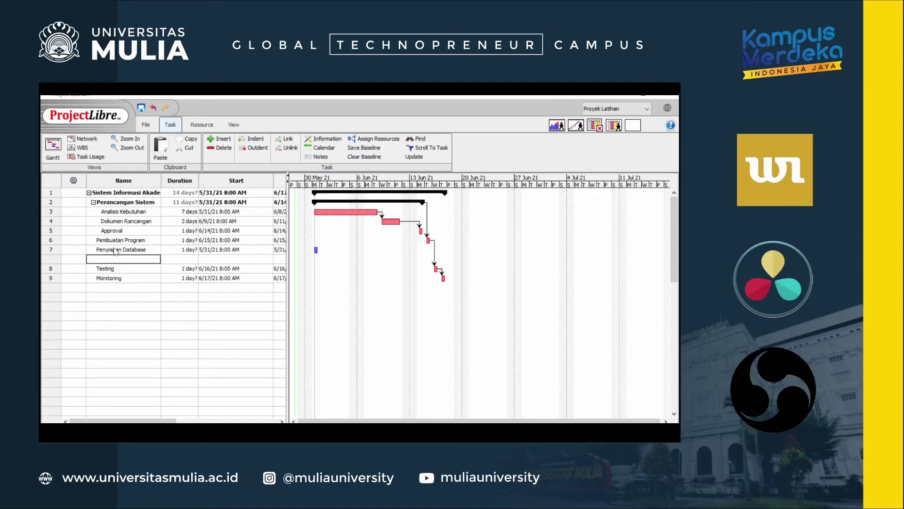
text(Coding)
key(Return)
Indent Penyiapan Database and Coding under Pembuatan Program and link them in sequence
key(Up)
key(Up)
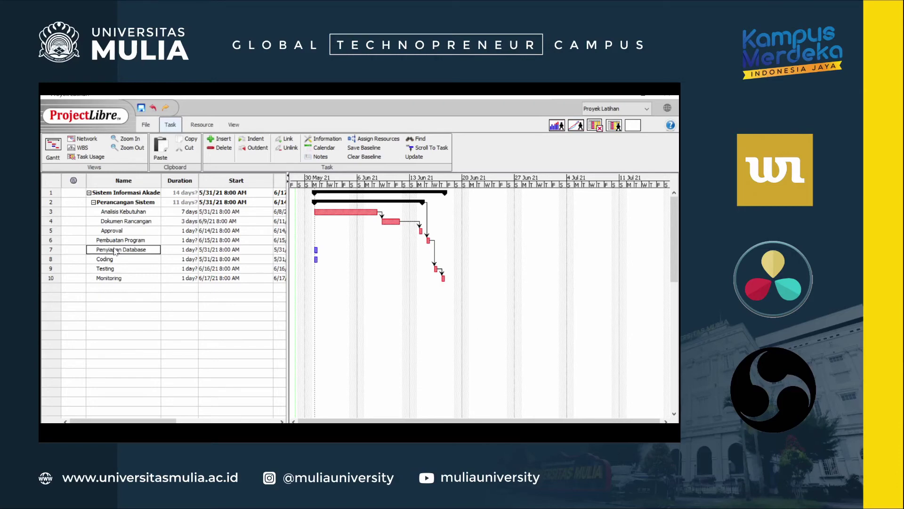
key(shift+Down)
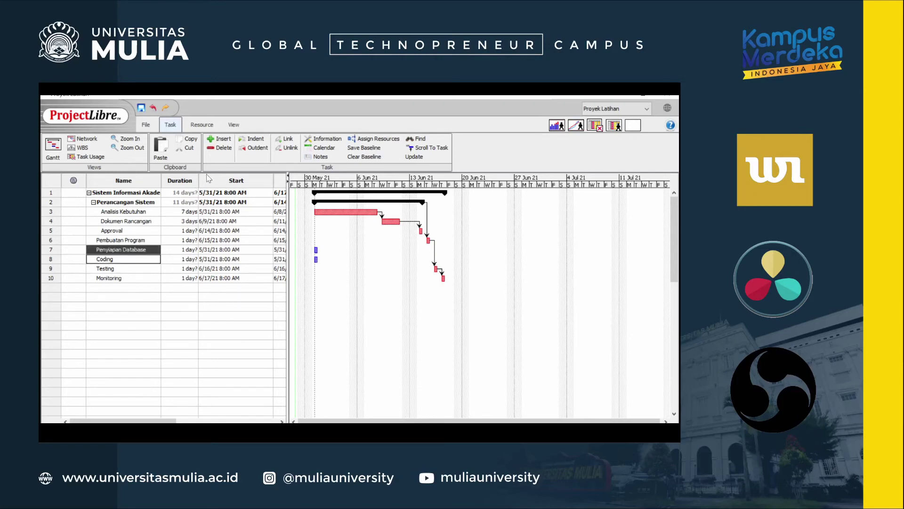
click(254, 141)
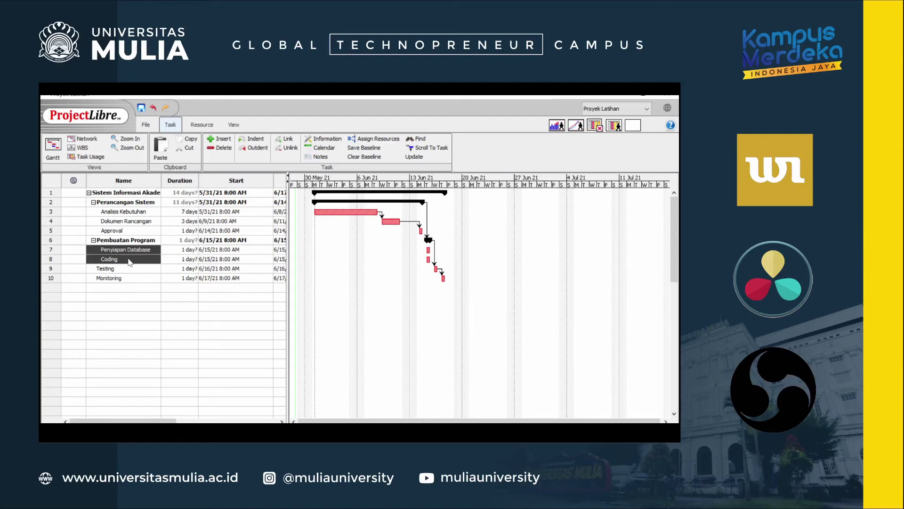
click(284, 139)
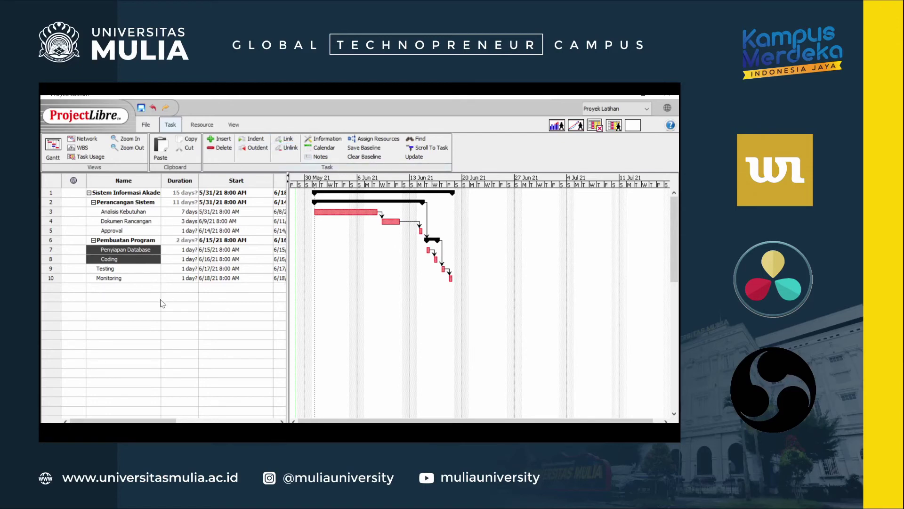
click(127, 287)
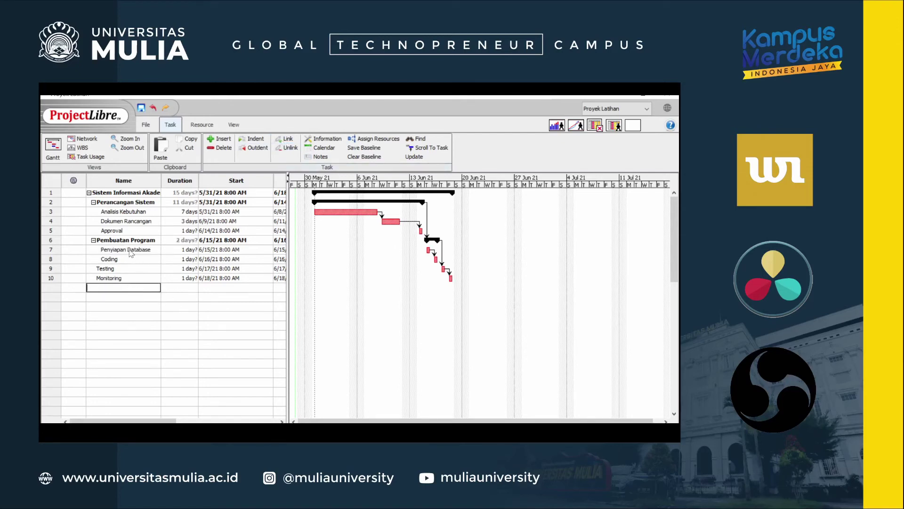
Set the duration of Penyiapan Database to 5 days and of Coding to 25 days
click(130, 249)
click(184, 250)
click(183, 250)
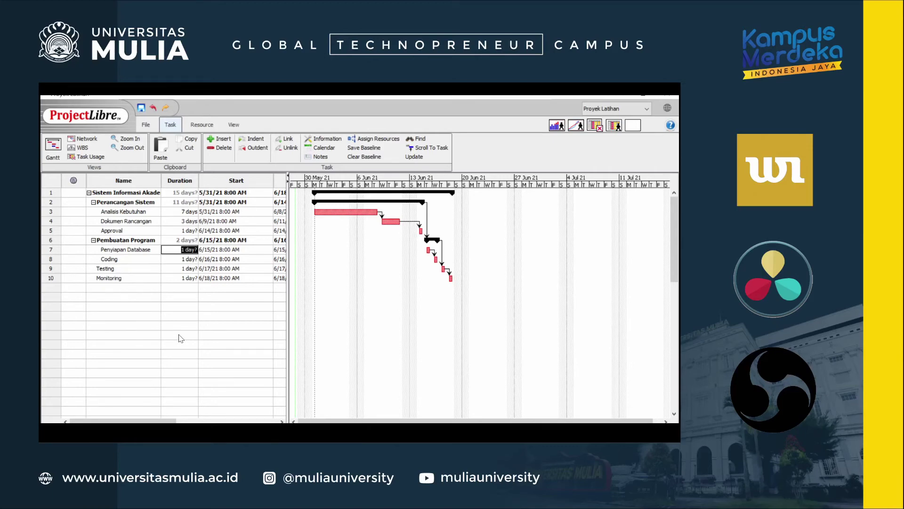
text(5)
key(Return)
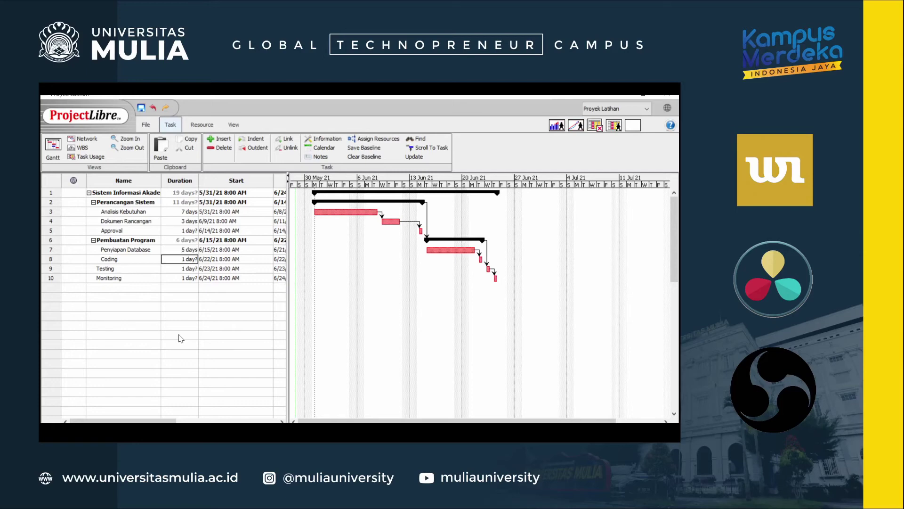
text(25)
key(Return)
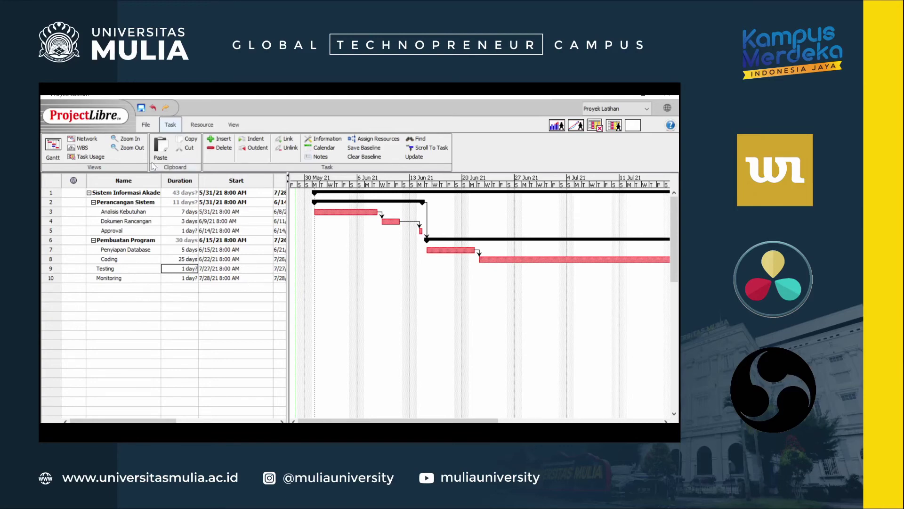
click(138, 149)
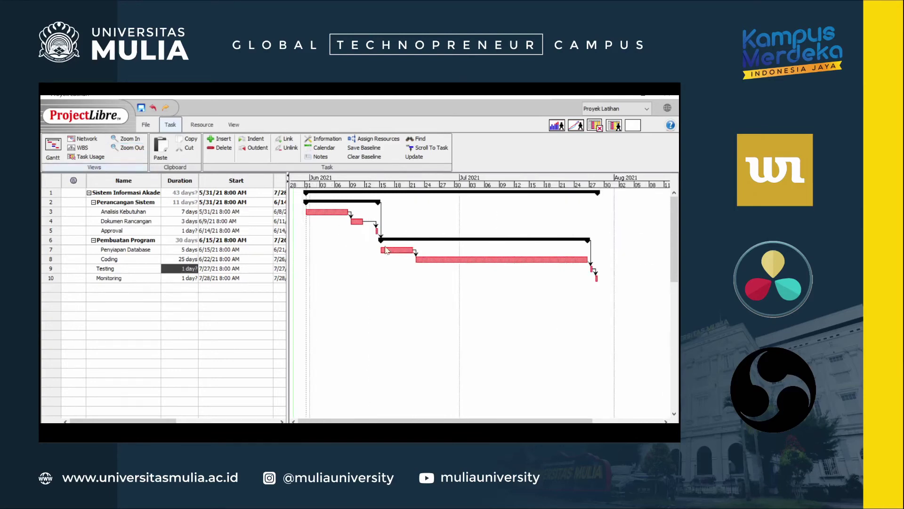